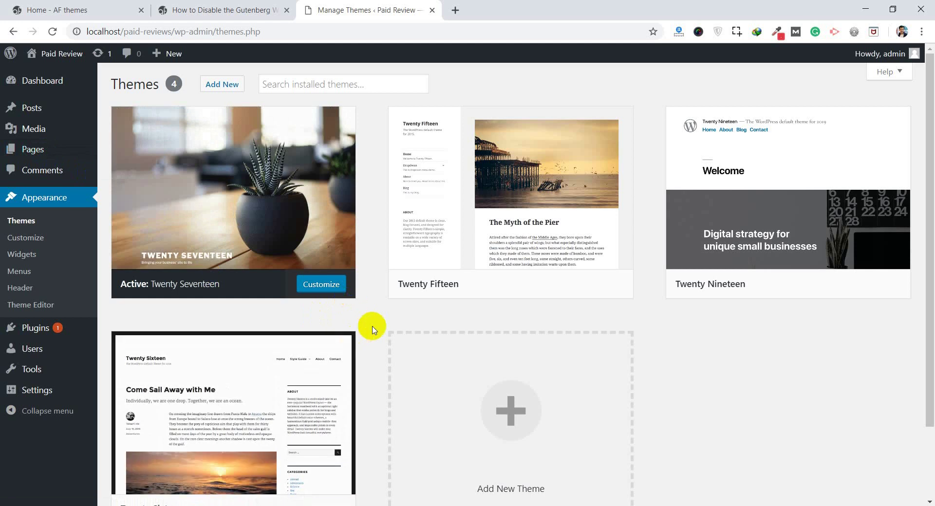
# Step: Check the admin footer shows WordPress version 5.1, then bring up the Posts menu
pyautogui.scroll(-2, 374, 330)
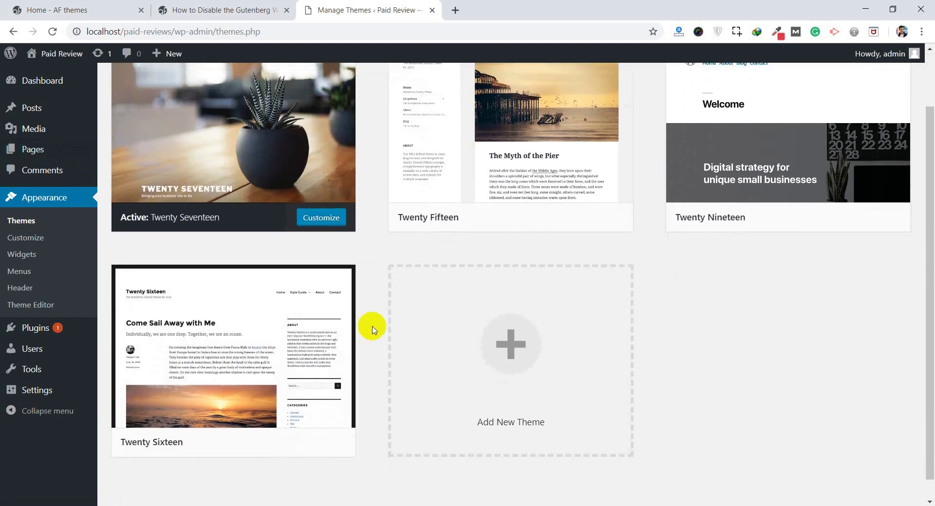
pyautogui.scroll(-1, 373, 330)
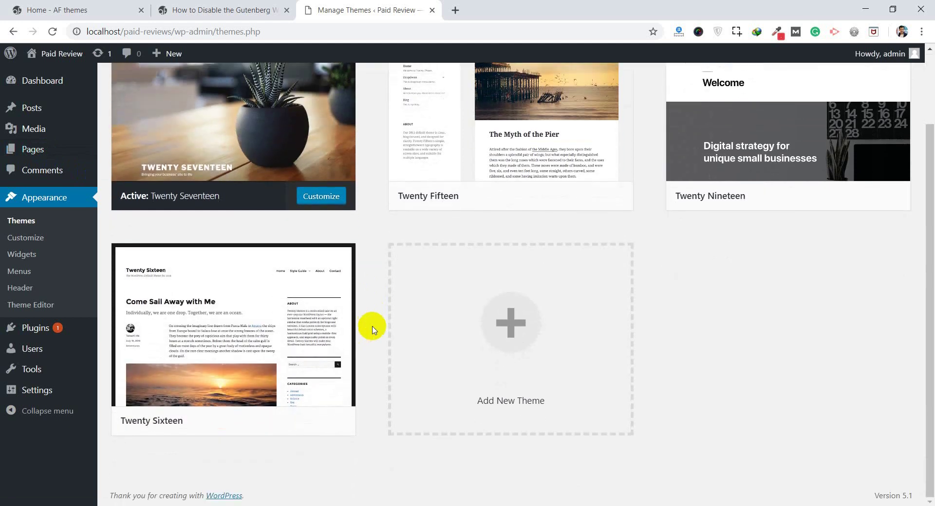
pyautogui.moveTo(874, 495); pyautogui.dragTo(914, 499)
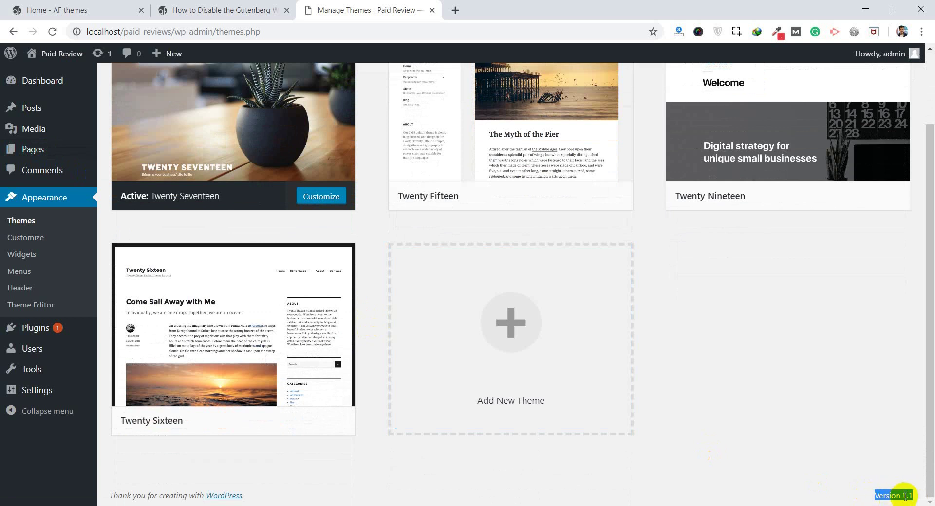
pyautogui.click(767, 373)
pyautogui.scroll(2, 766, 373)
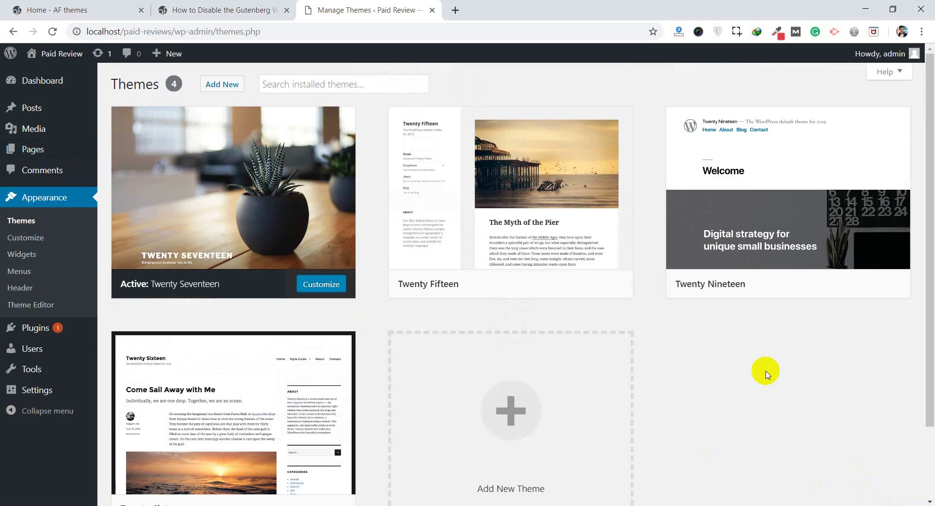
pyautogui.click(29, 113)
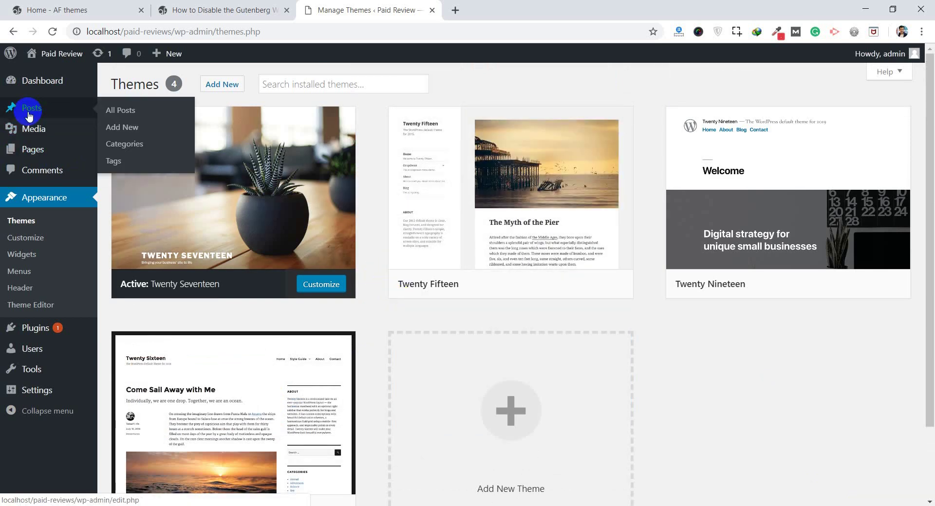
# Step: Create a new post titled 'My new post' with the paragraph 'My post content.'
pyautogui.click(126, 132)
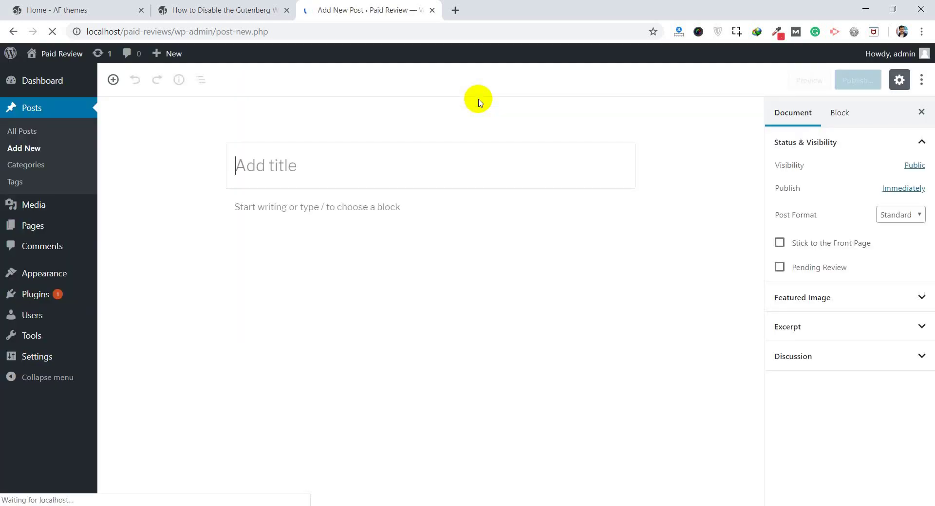
pyautogui.click(313, 163)
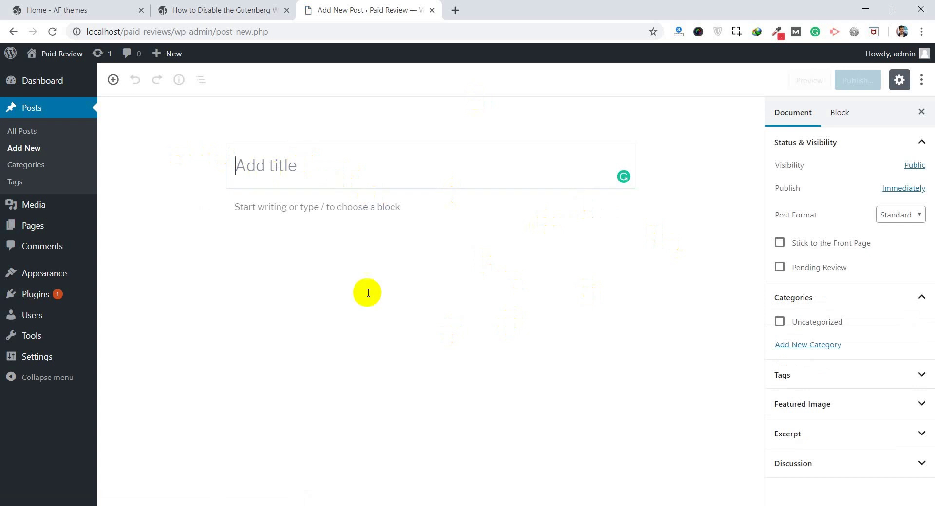
pyautogui.write('My new post')
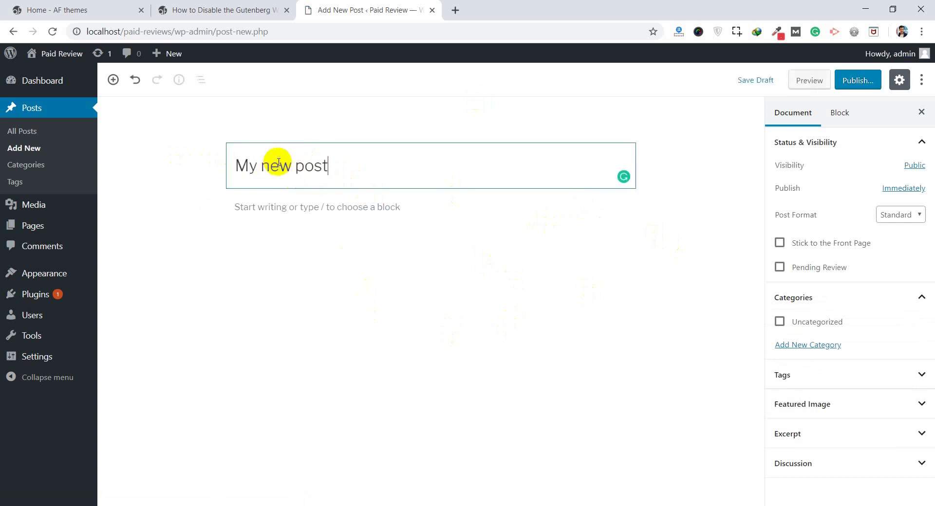
pyautogui.click(278, 209)
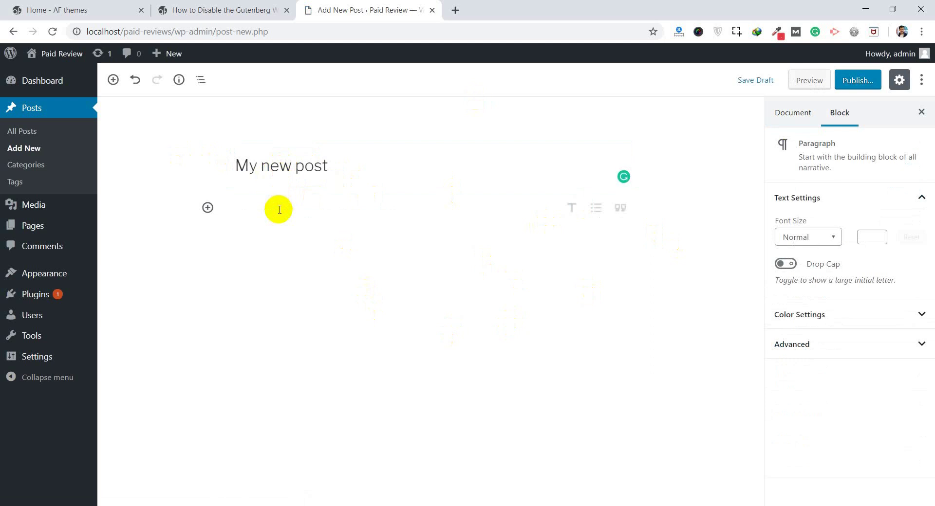
pyautogui.write('My post content.')
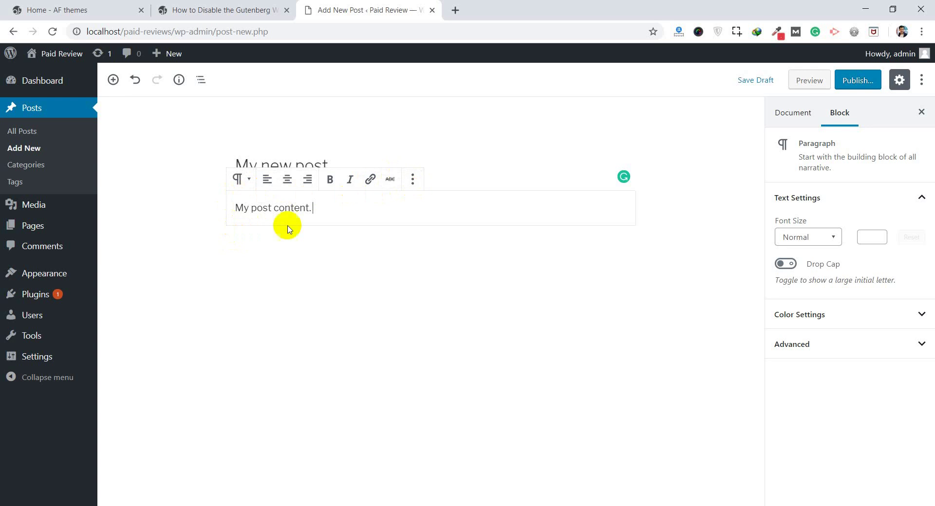
pyautogui.press('Return')
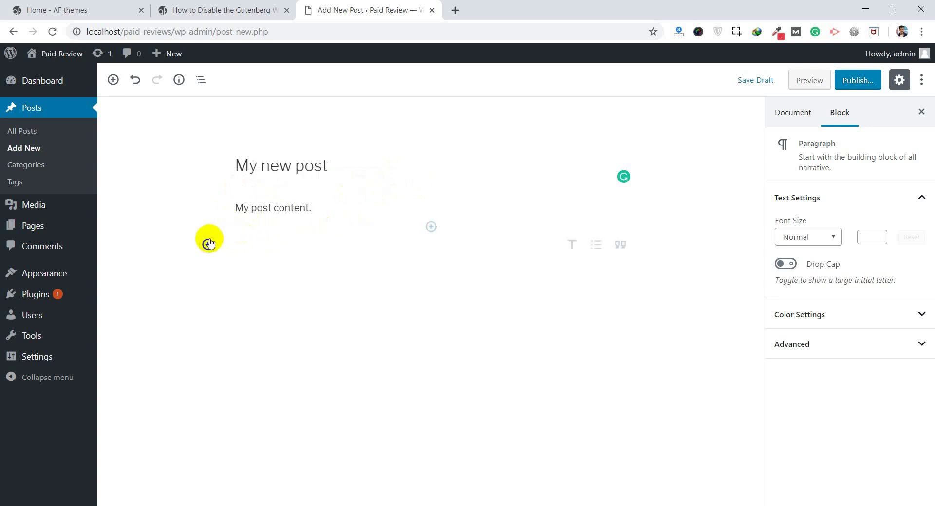
# Step: Insert an H4 heading block reading 'Headings' below the paragraph, followed by an empty paragraph
pyautogui.click(208, 243)
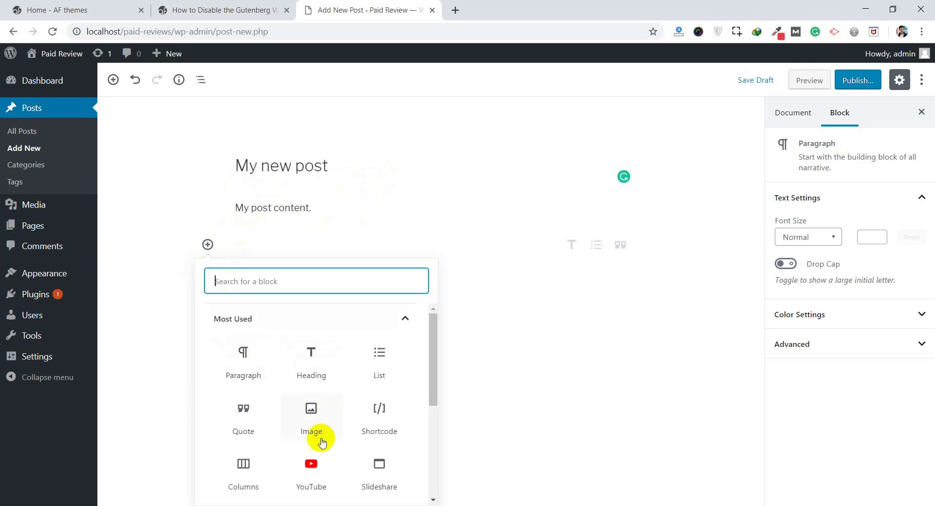
pyautogui.scroll(-1, 324, 429)
pyautogui.scroll(1, 305, 347)
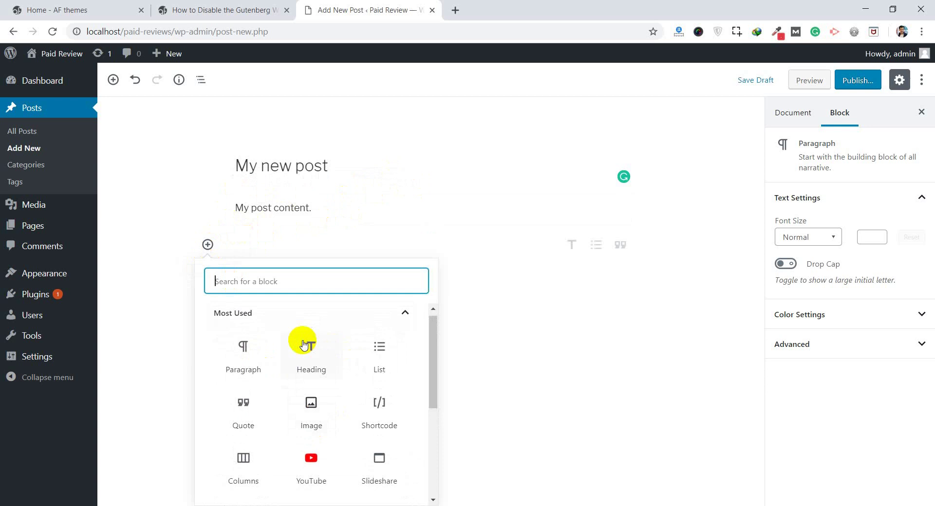
pyautogui.click(306, 343)
pyautogui.write('Headings')
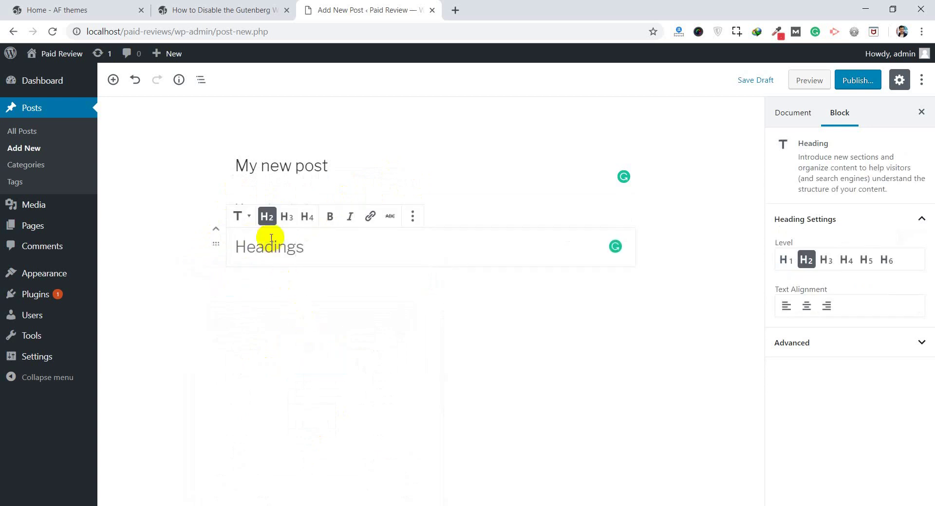
pyautogui.click(287, 216)
pyautogui.click(307, 218)
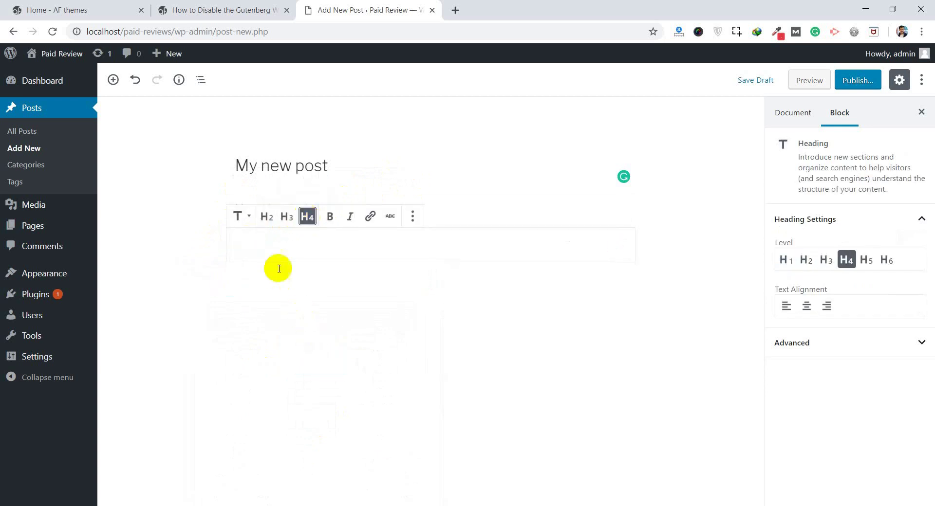
pyautogui.click(271, 284)
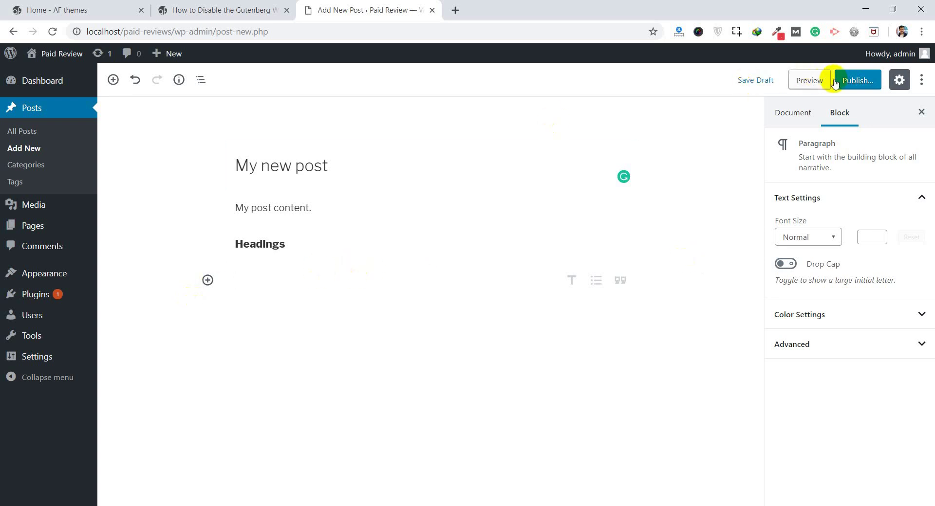
# Step: Publish 'My new post' and go to the Add Plugins page
pyautogui.click(860, 81)
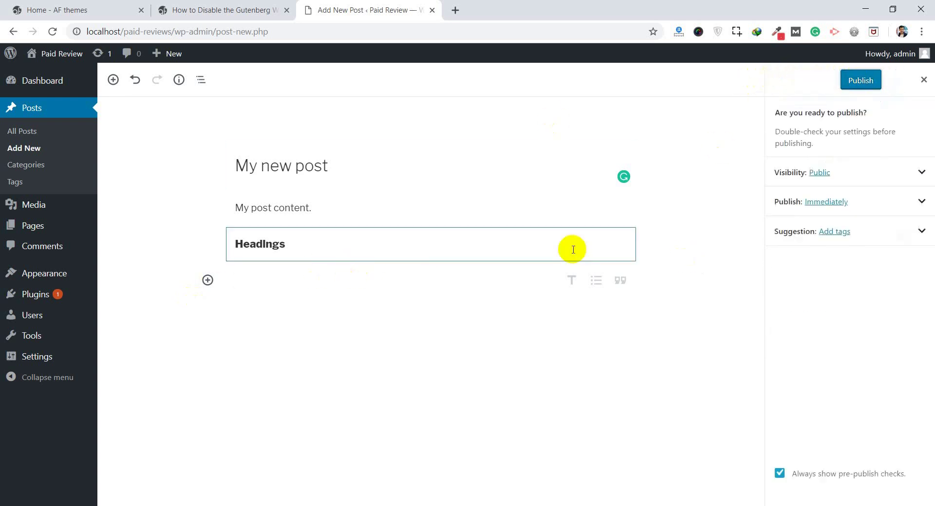
pyautogui.click(869, 86)
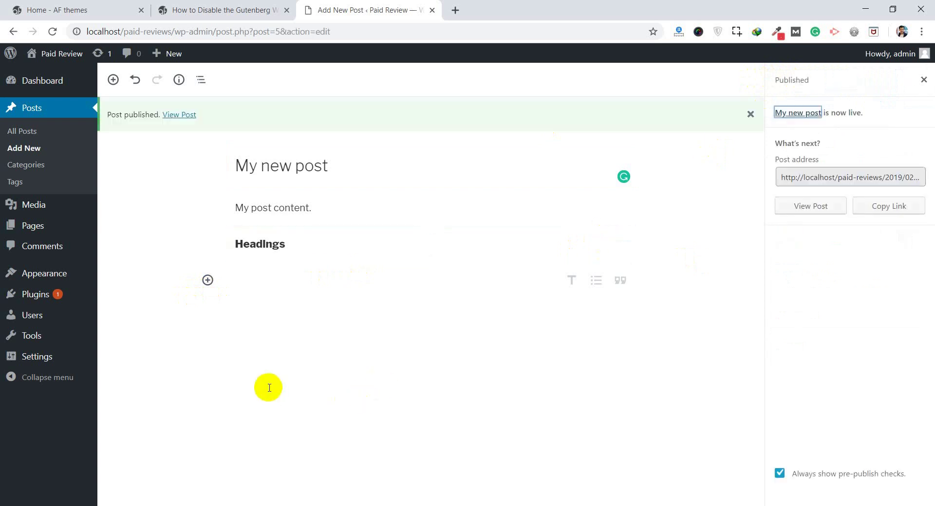
pyautogui.click(44, 297)
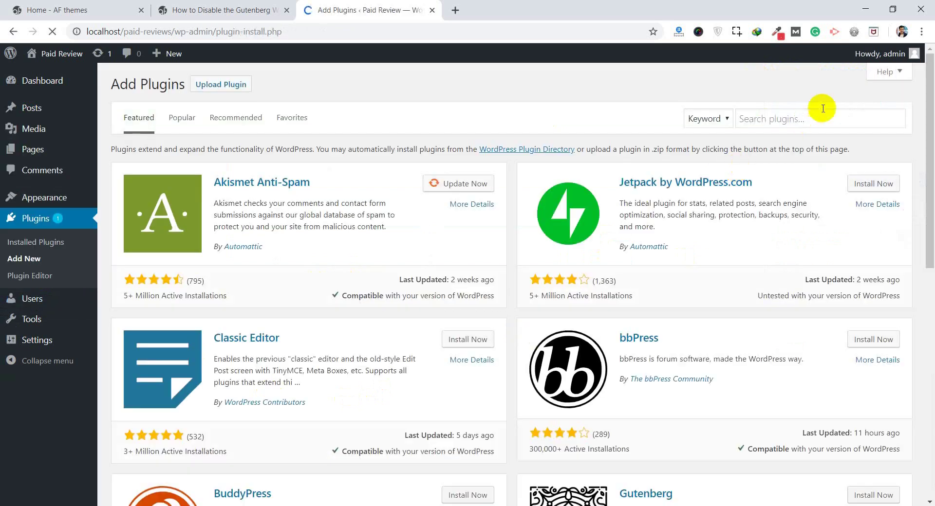
# Step: Search the plugin directory for 'classic editor', then install and activate Classic Editor
pyautogui.click(815, 118)
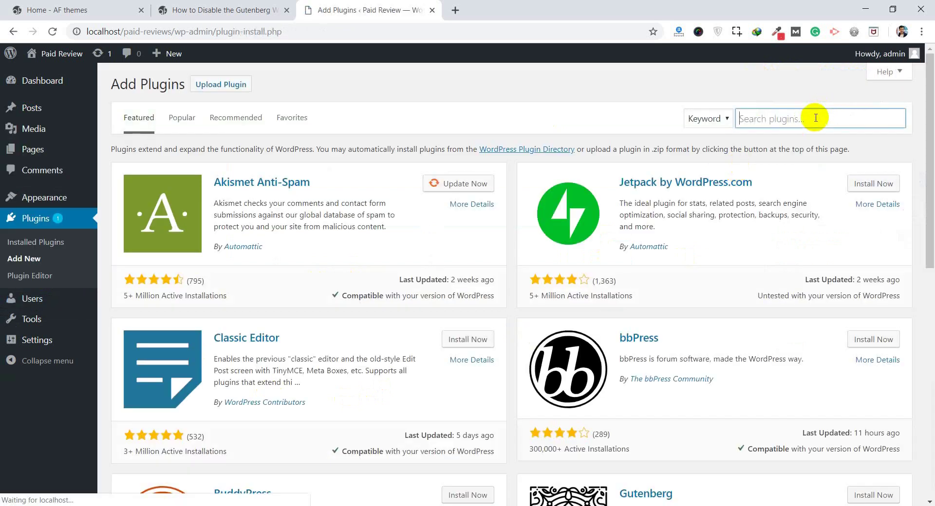
pyautogui.write('classic editor')
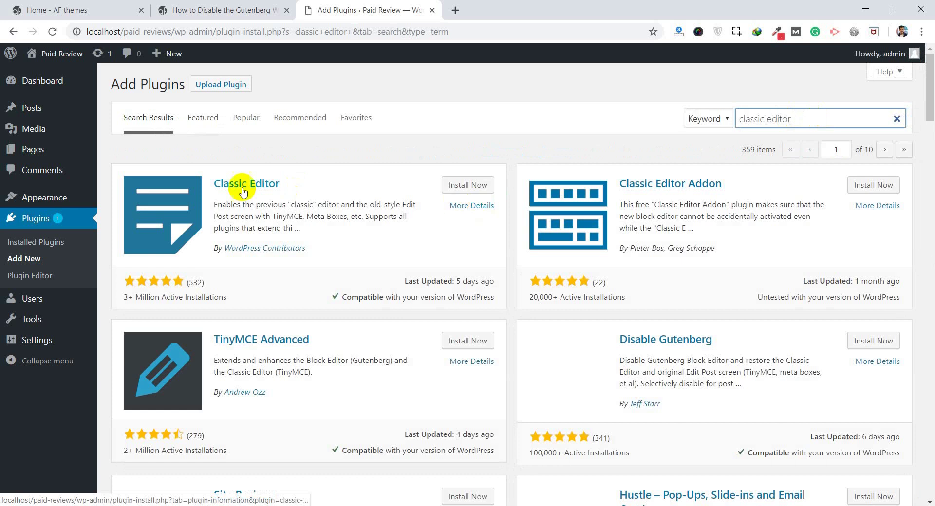
pyautogui.click(125, 303)
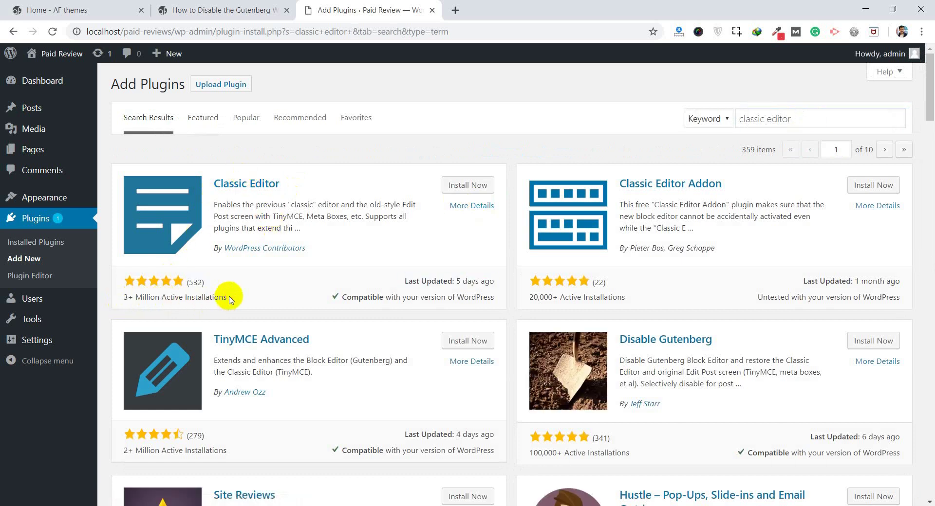
pyautogui.click(467, 188)
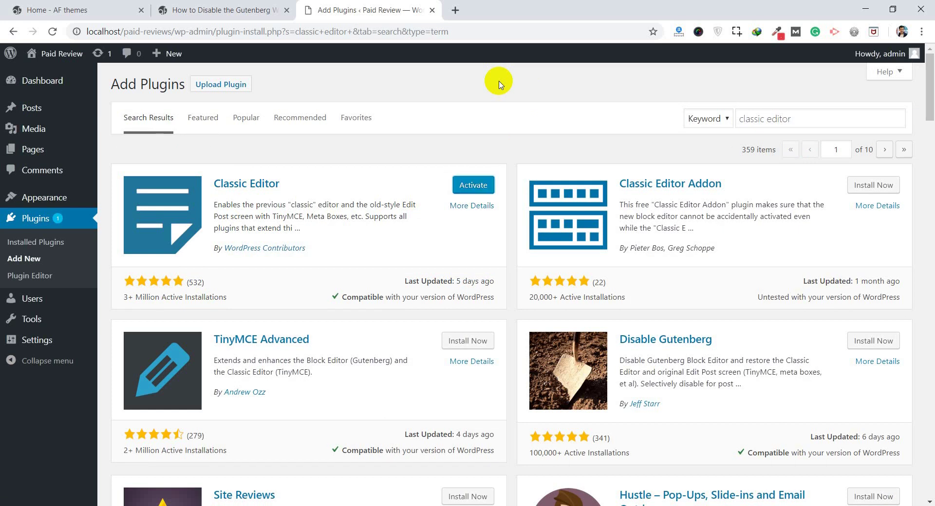
pyautogui.click(474, 184)
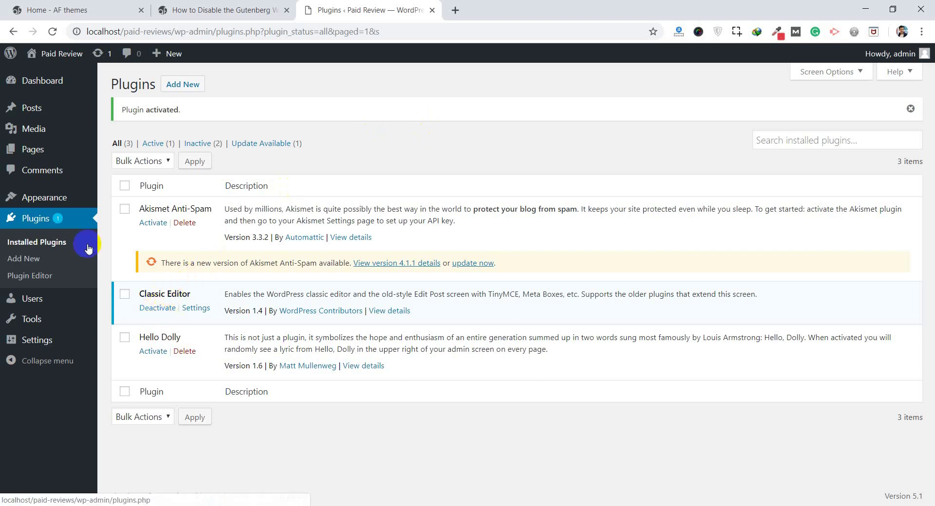
# Step: Open a new post to confirm the classic TinyMCE editor appears, then go back to All Posts
pyautogui.moveTo(42, 202)
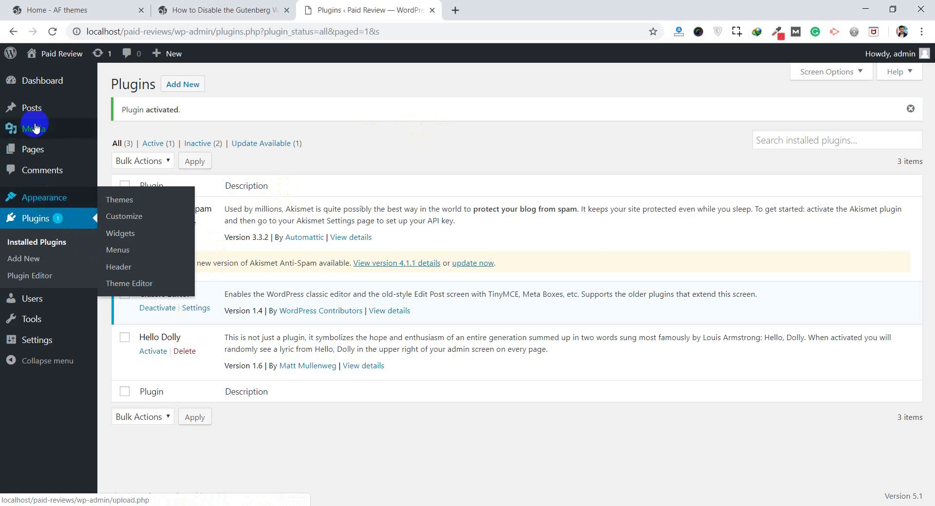
pyautogui.moveTo(27, 108)
pyautogui.click(122, 126)
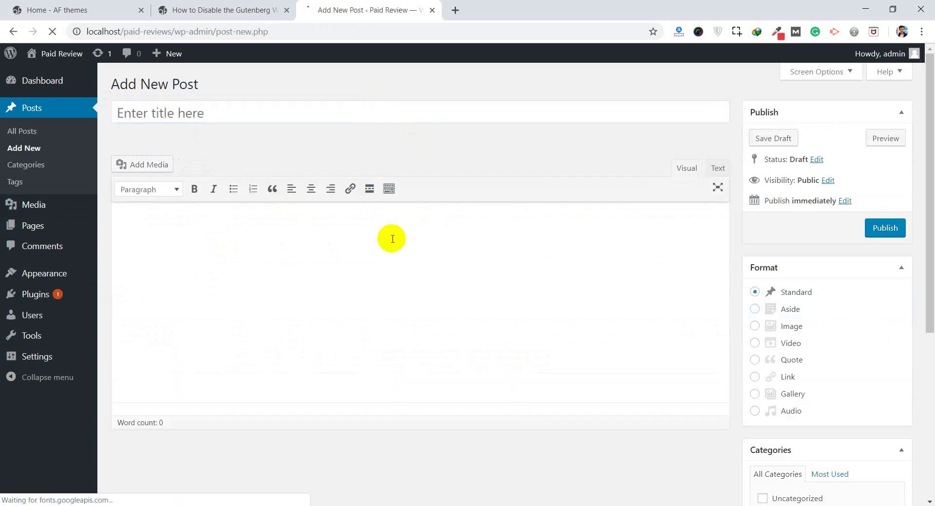
pyautogui.click(392, 239)
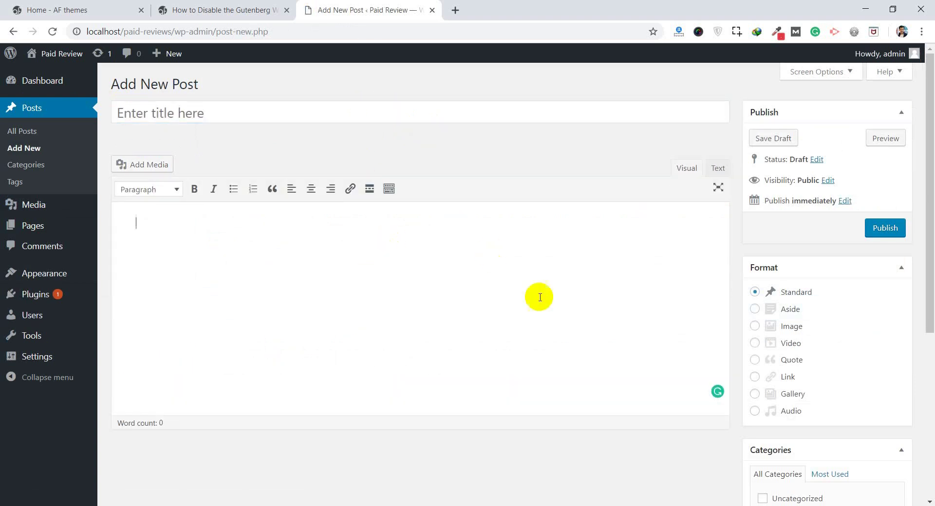
pyautogui.scroll(-6, 538, 297)
pyautogui.scroll(6, 539, 297)
pyautogui.scroll(-6, 540, 297)
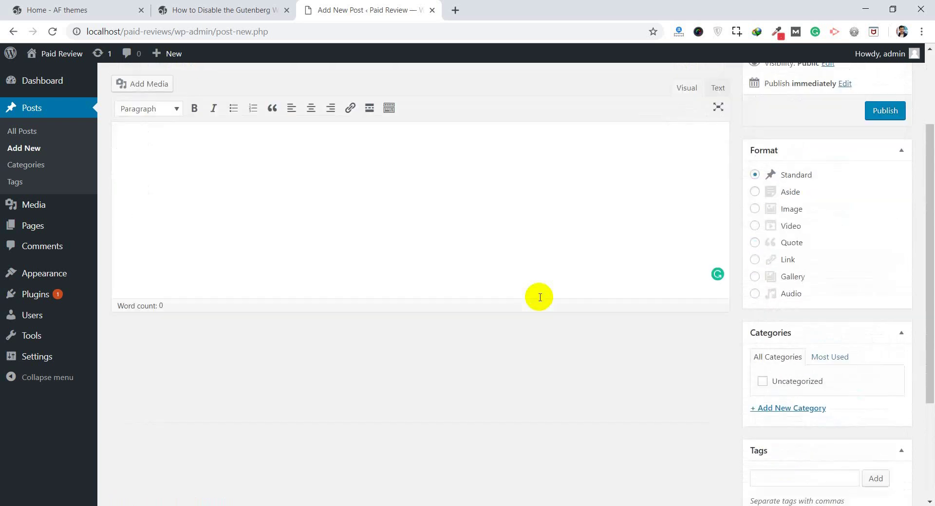
pyautogui.scroll(4, 540, 300)
pyautogui.scroll(2, 418, 295)
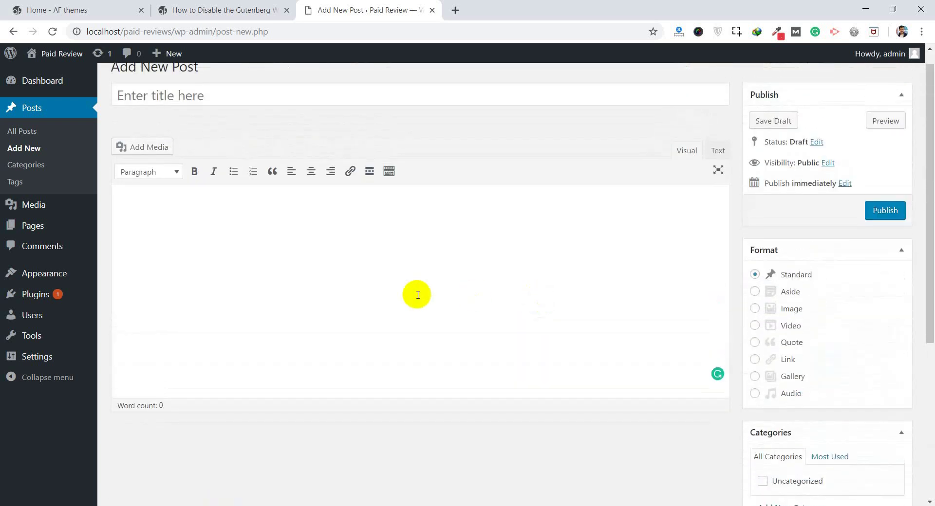
pyautogui.scroll(1, 417, 295)
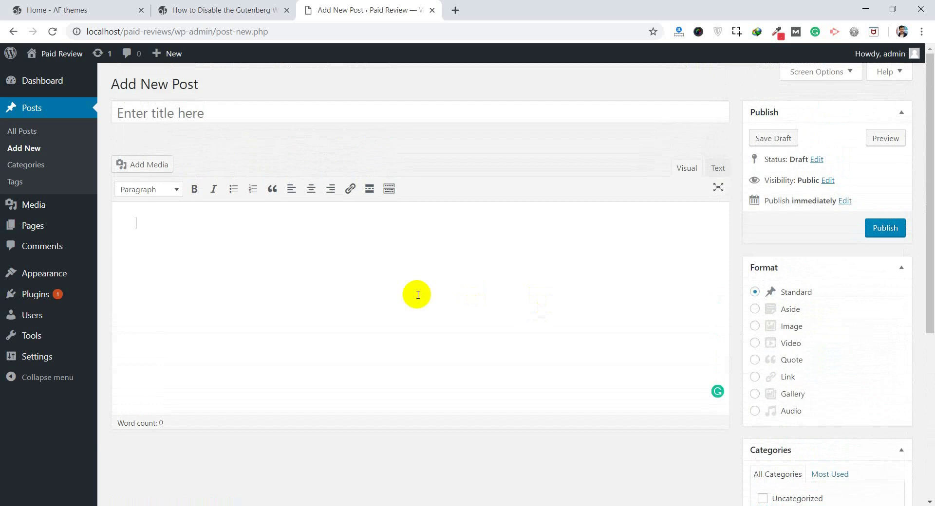
pyautogui.hotkey('alt', 'Left')
pyautogui.moveTo(49, 293)
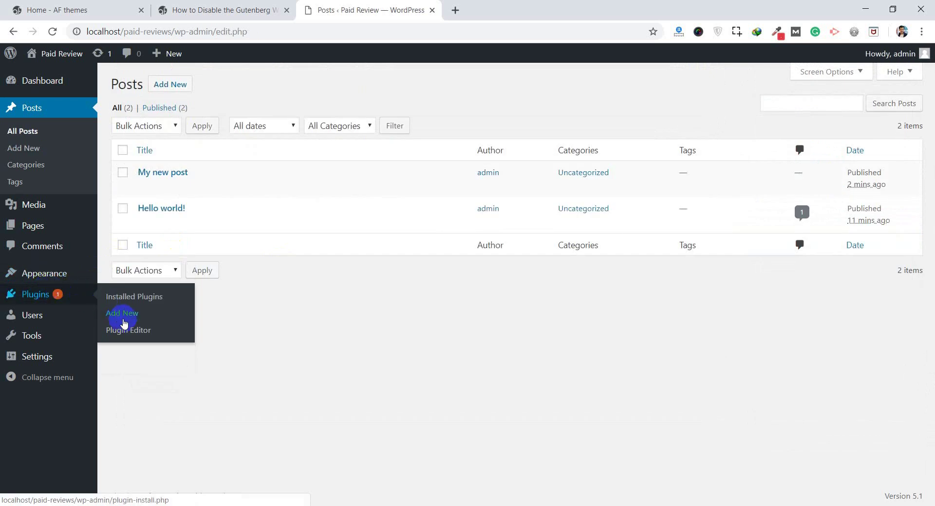
# Step: Open Classic Editor's settings from Installed Plugins and select Classic Editor as the default editor
pyautogui.click(133, 297)
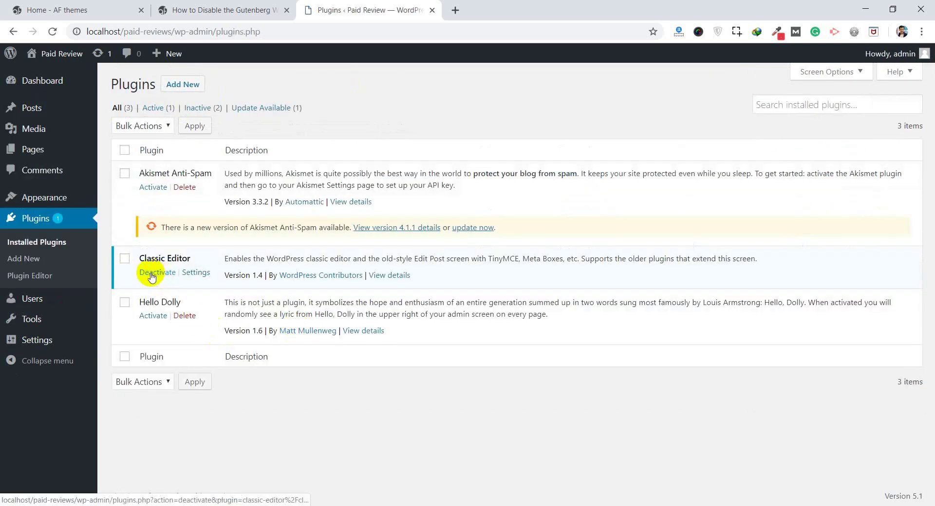
pyautogui.click(203, 275)
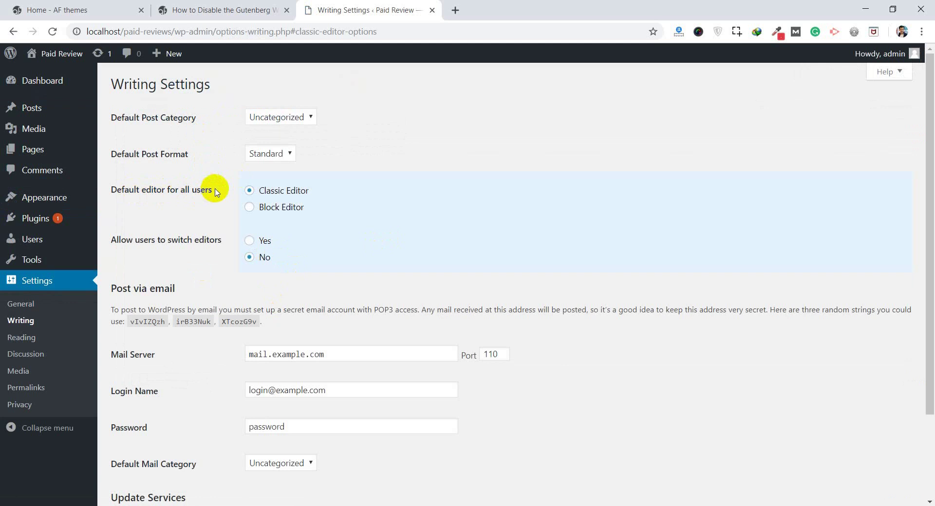
pyautogui.click(280, 215)
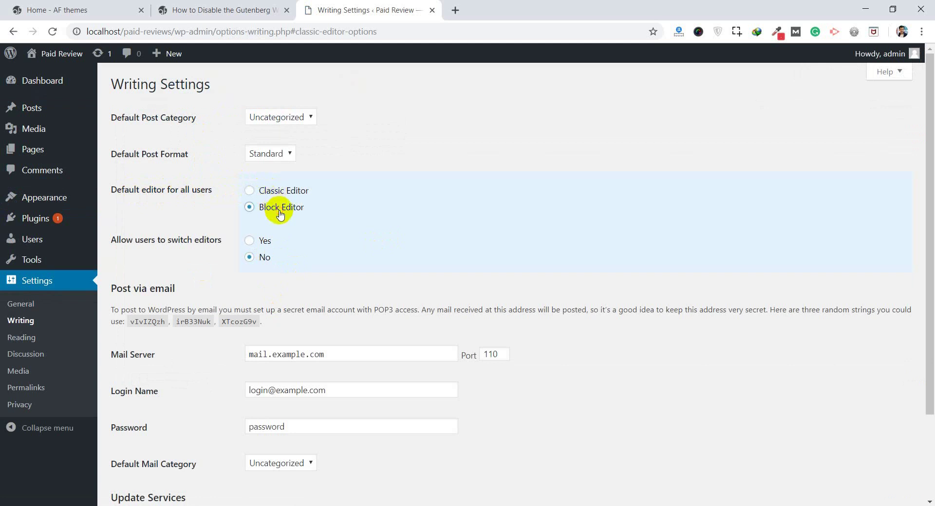
pyautogui.click(279, 194)
pyautogui.click(284, 208)
pyautogui.click(280, 193)
pyautogui.click(287, 209)
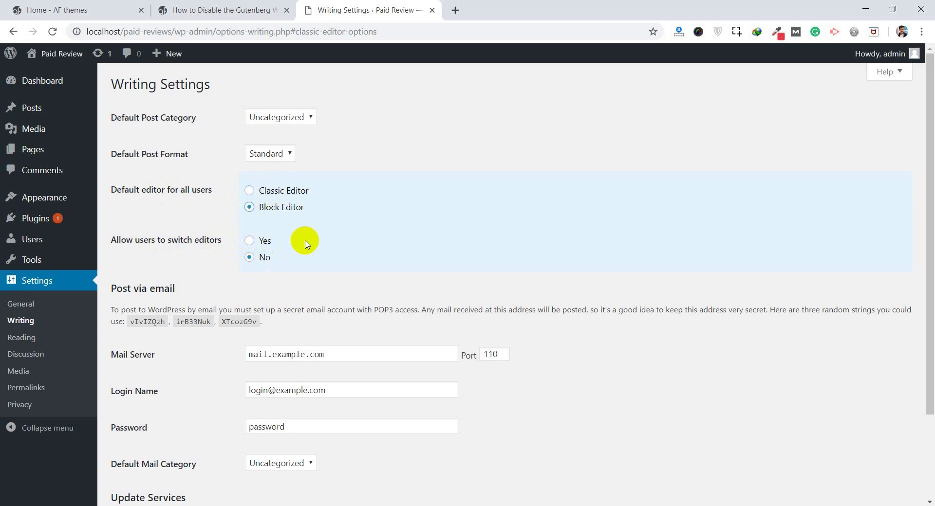
pyautogui.click(272, 192)
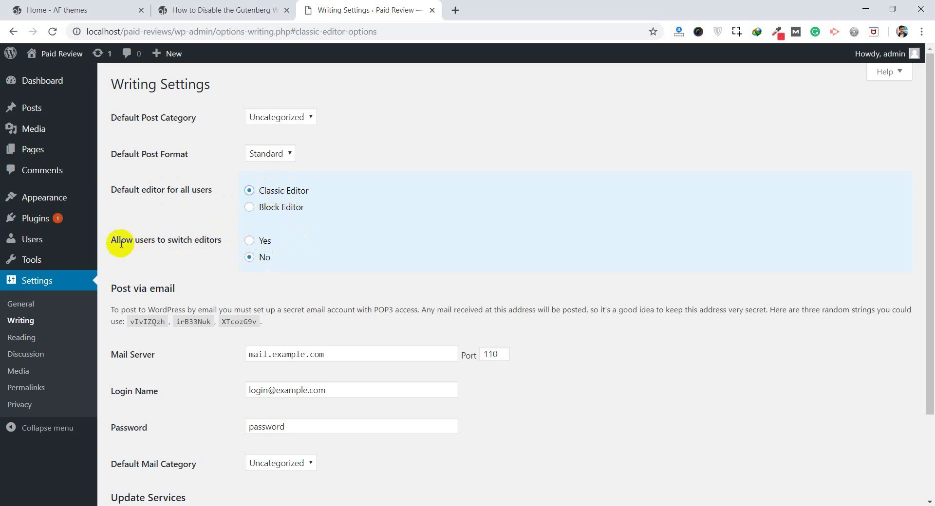
# Step: Leave 'Allow users to switch editors' at No and save the writing settings
pyautogui.moveTo(113, 245); pyautogui.dragTo(180, 236)
pyautogui.tripleClick(199, 238)
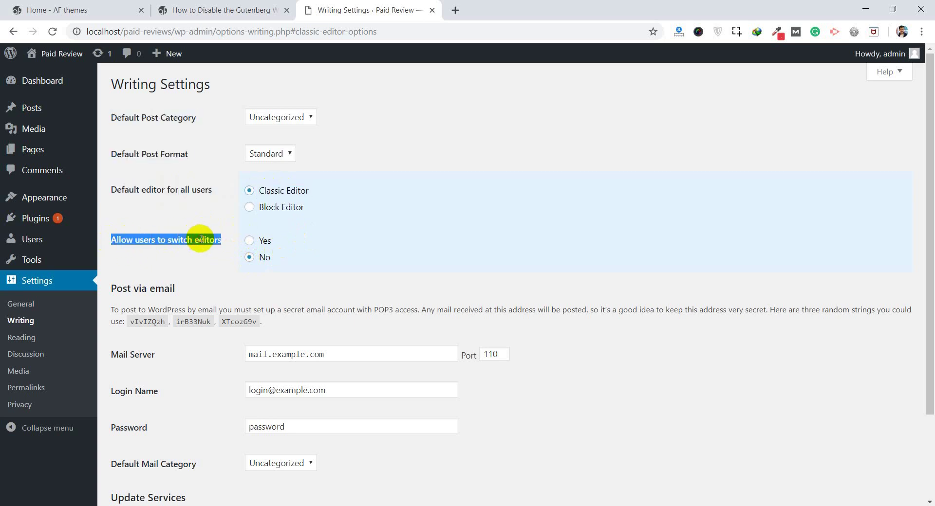
pyautogui.scroll(-3, 292, 278)
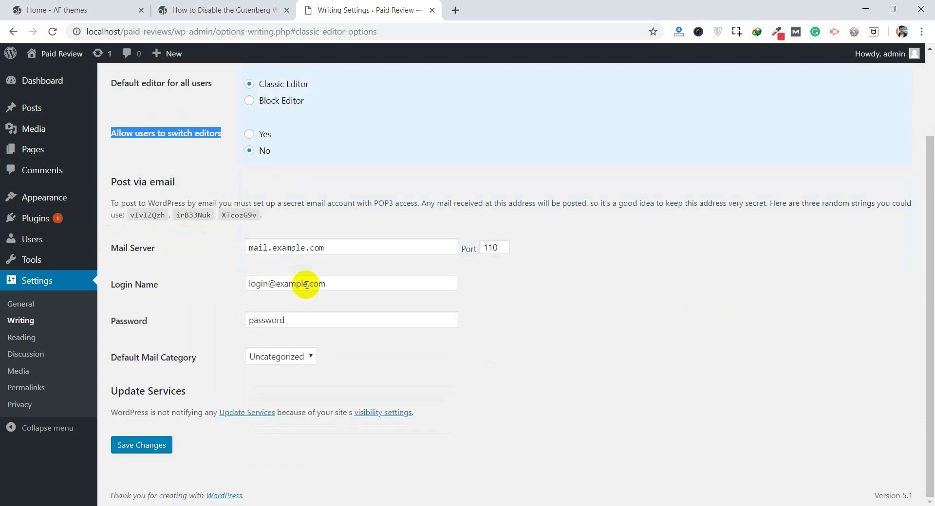
pyautogui.click(138, 441)
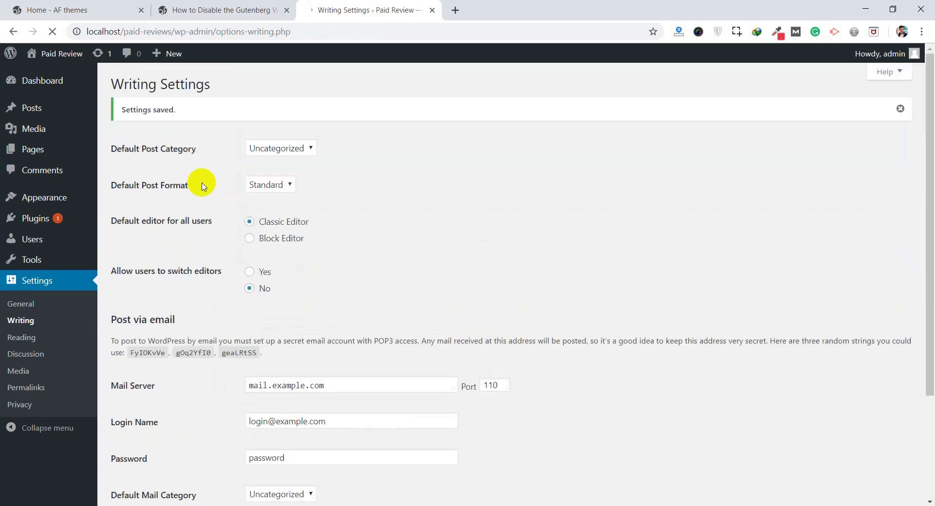
# Step: Review the All Posts list, then return to the Installed Plugins page
pyautogui.moveTo(17, 147)
pyautogui.moveTo(21, 108)
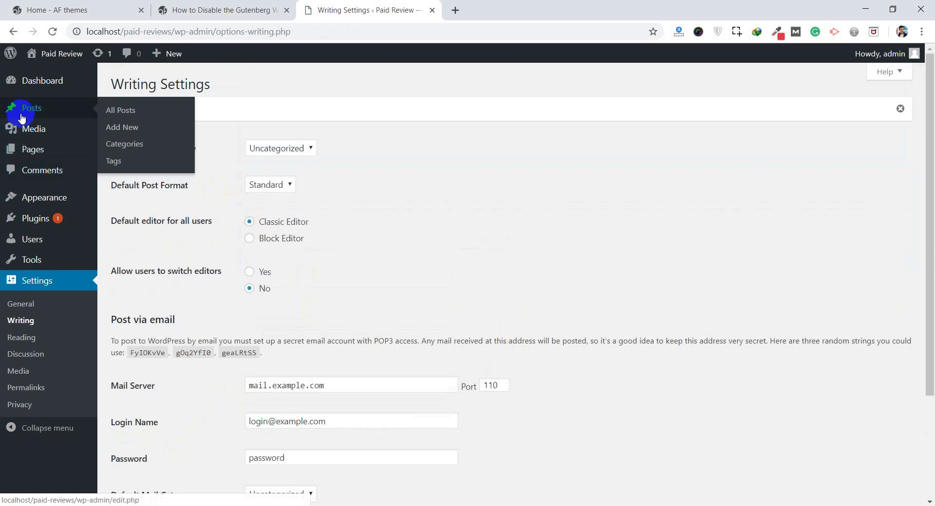
pyautogui.click(123, 111)
pyautogui.moveTo(153, 177)
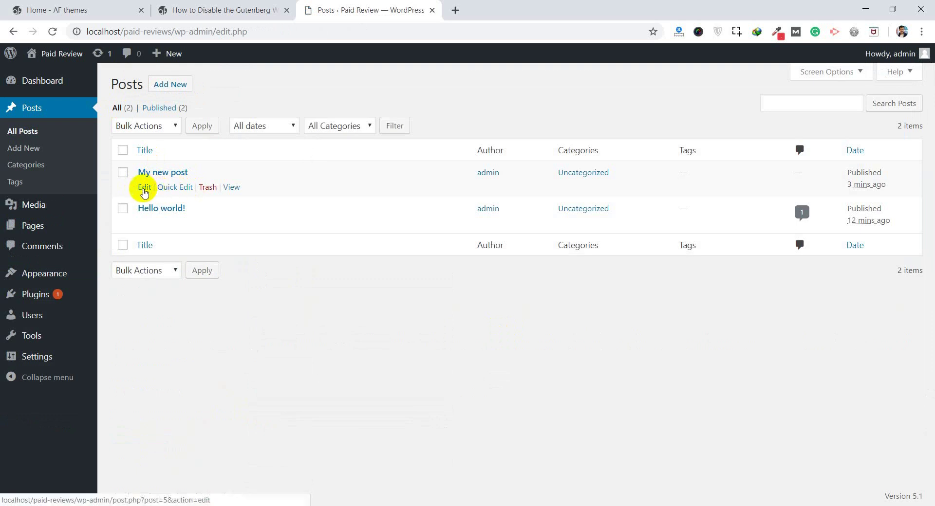
pyautogui.click(65, 271)
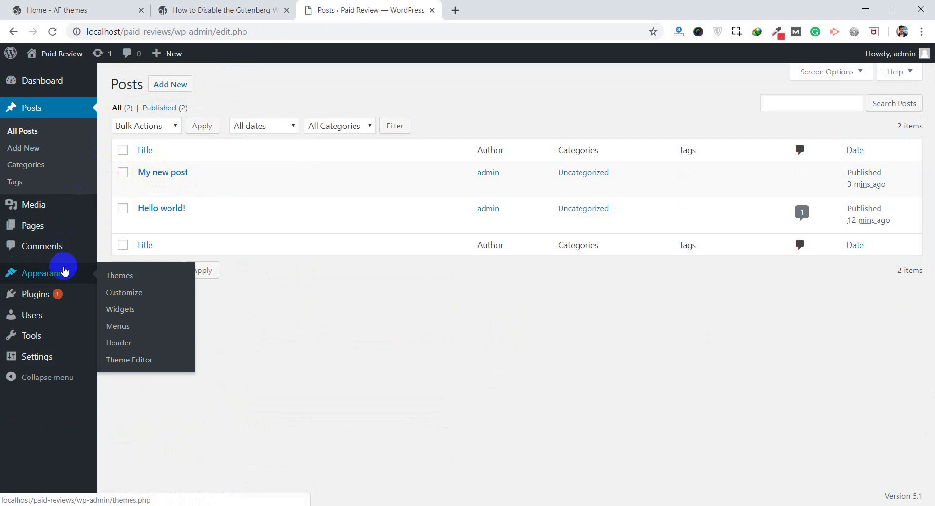
pyautogui.moveTo(63, 297)
pyautogui.click(128, 301)
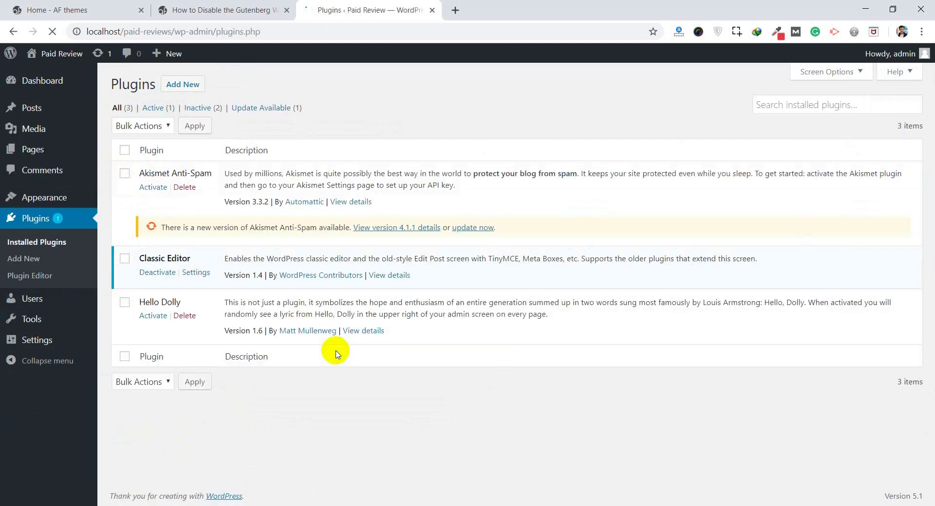
# Step: Save Classic Editor as default with user editor switching set to Yes, then view All Posts
pyautogui.click(197, 274)
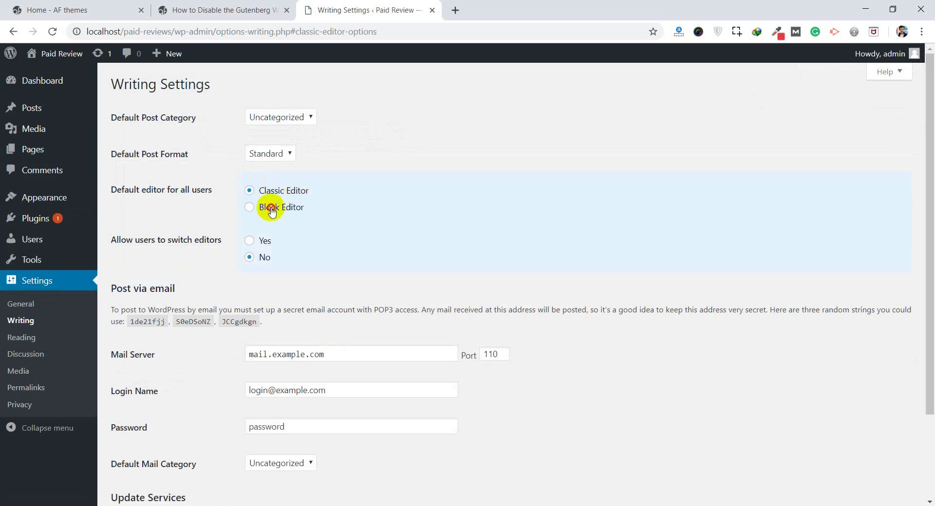
pyautogui.click(271, 193)
pyautogui.click(266, 242)
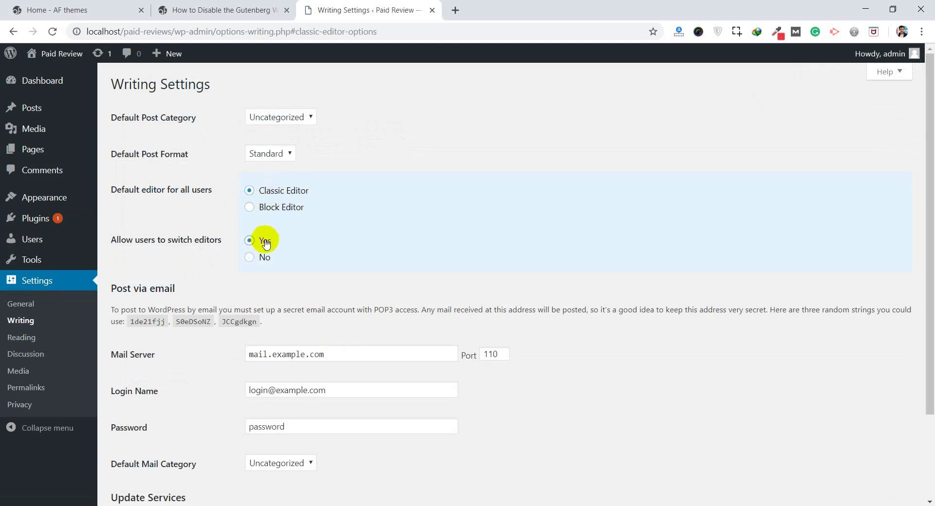
pyautogui.scroll(-2, 299, 267)
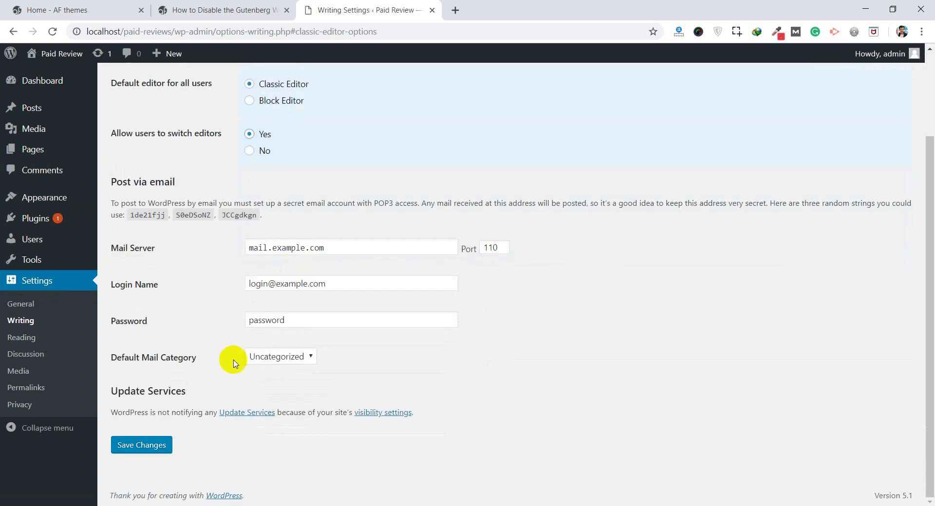
pyautogui.click(141, 445)
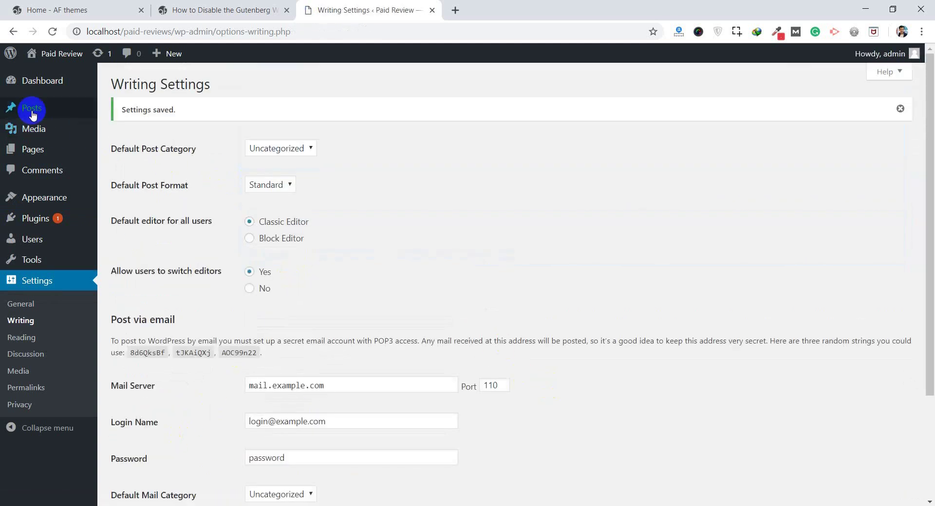
pyautogui.moveTo(29, 109)
pyautogui.click(119, 113)
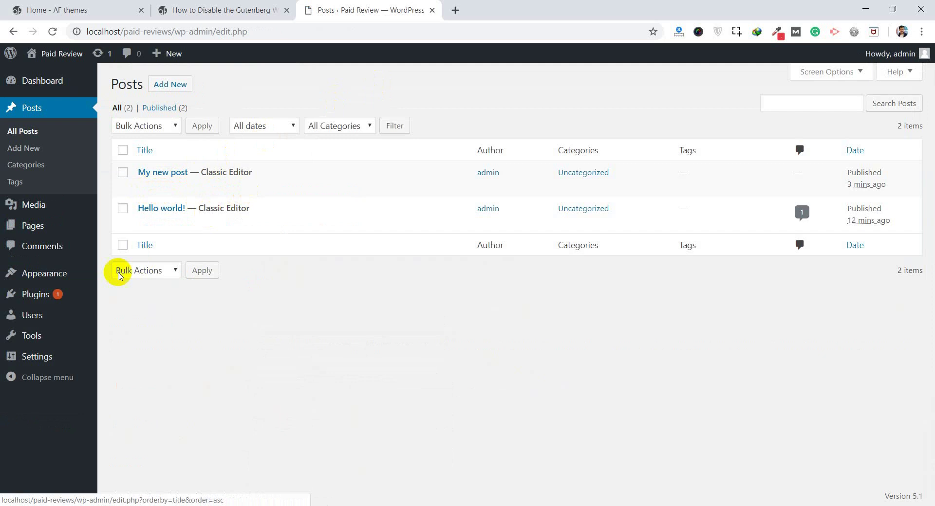
pyautogui.click(33, 317)
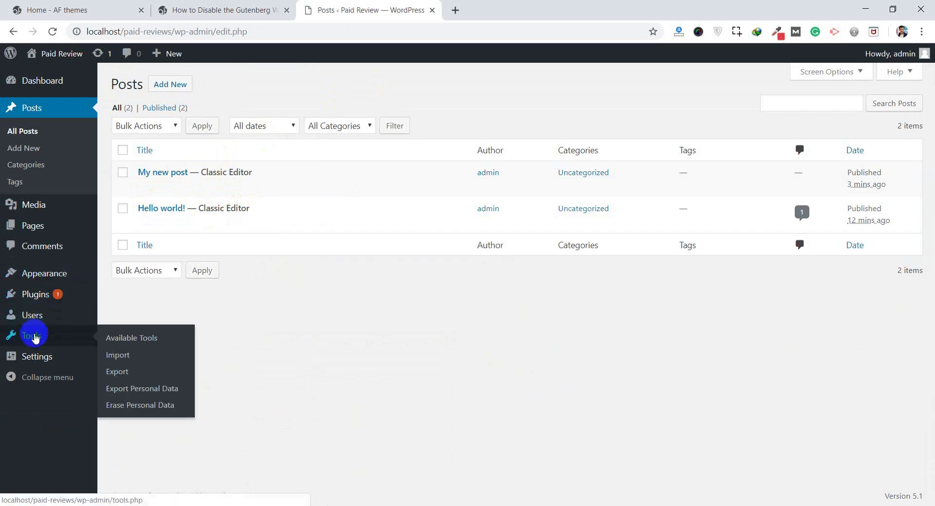
pyautogui.moveTo(52, 354)
pyautogui.click(117, 378)
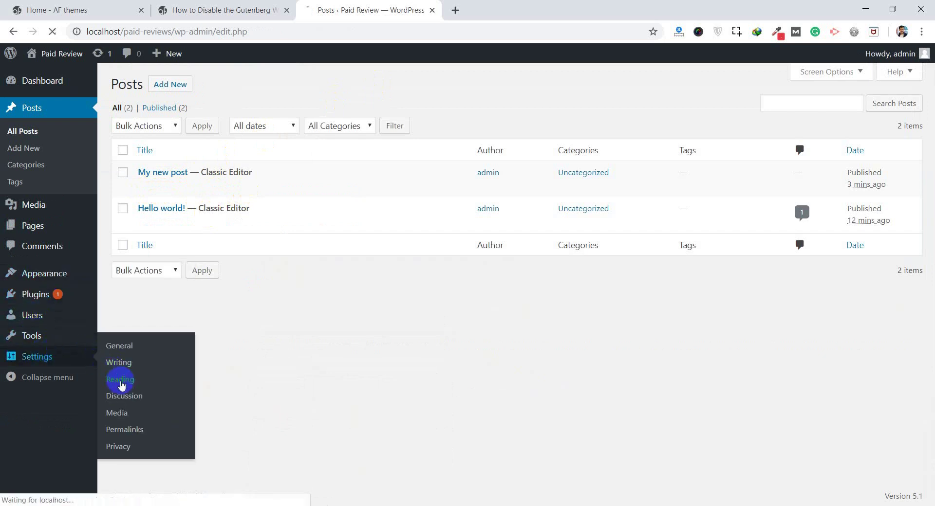
pyautogui.click(20, 321)
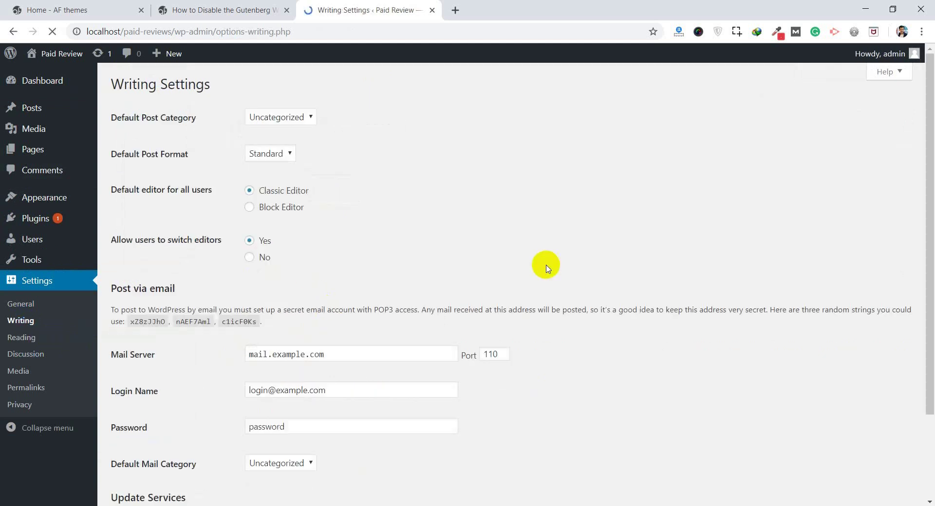